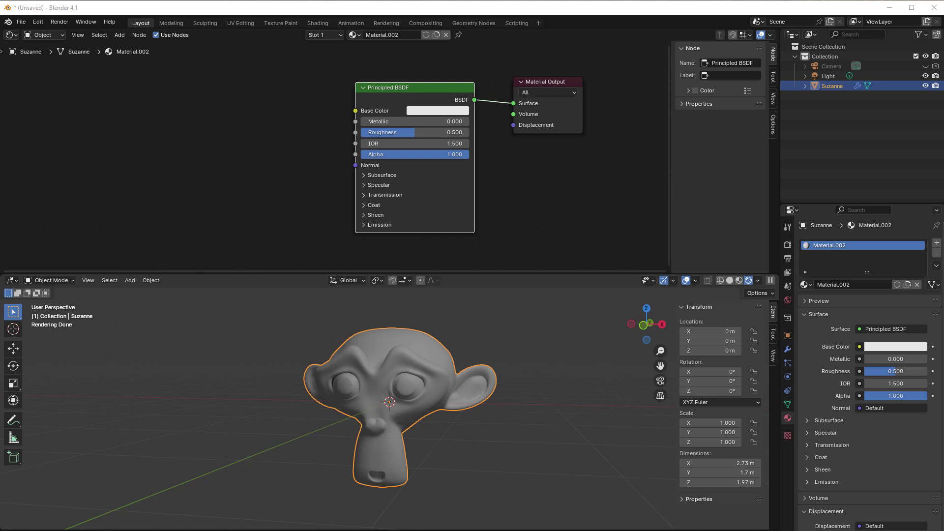
Show Suzanne's modifier settings and switch the monkey head to Vertex Paint mode.
{"action": "mouse_move", "coordinate": [461, 425]}
{"action": "middle_mouse_down"}
{"action": "mouse_move", "coordinate": [472, 428]}
{"action": "mouse_move", "coordinate": [462, 430]}
{"action": "middle_mouse_up"}
{"action": "scroll", "coordinate": [434, 414], "scroll_direction": "up", "scroll_amount": 1}
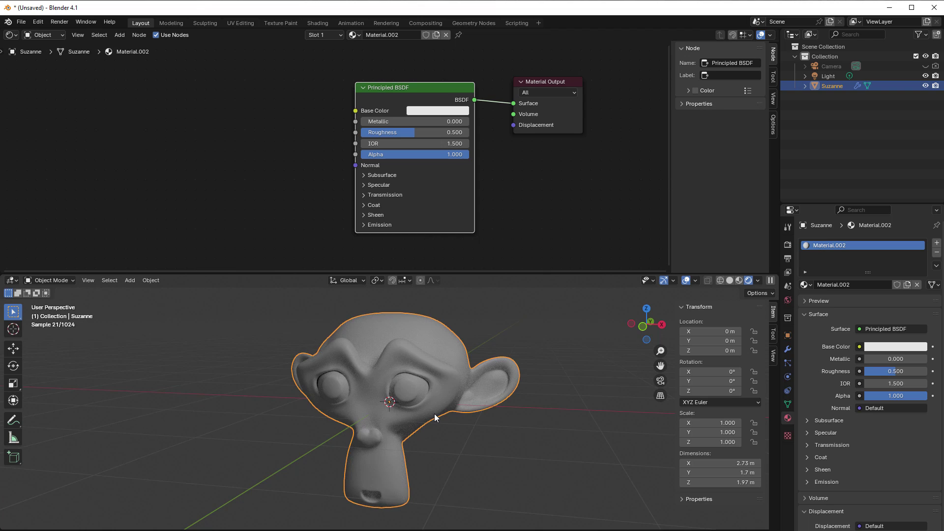
{"action": "left_click", "coordinate": [788, 349]}
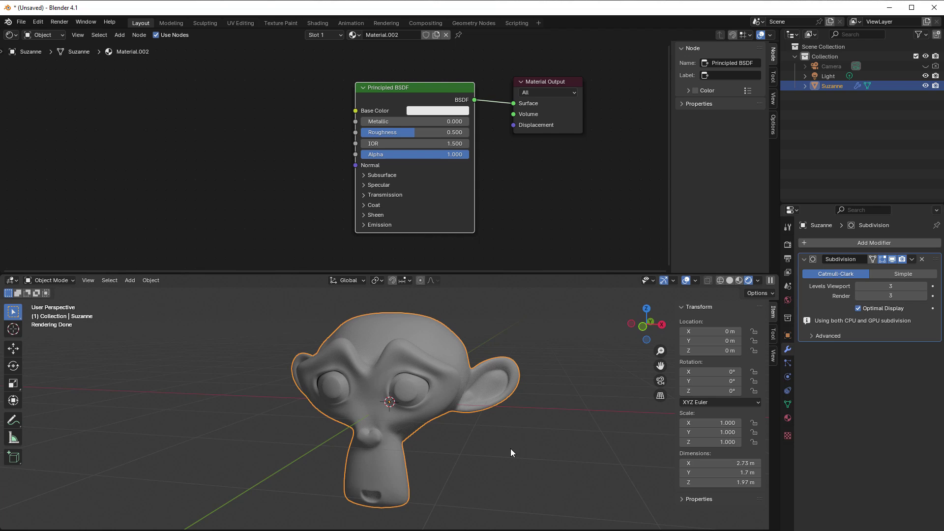
{"action": "left_click", "coordinate": [54, 282]}
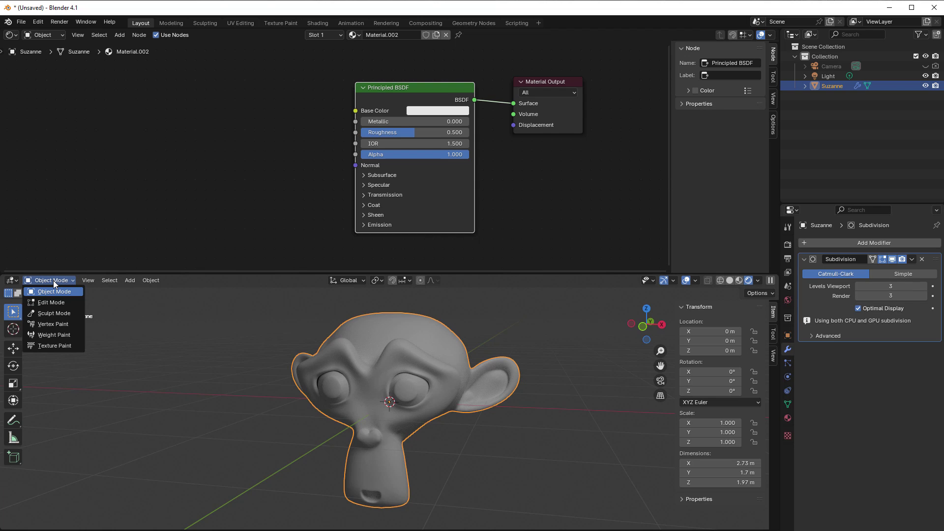
{"action": "left_click", "coordinate": [53, 323]}
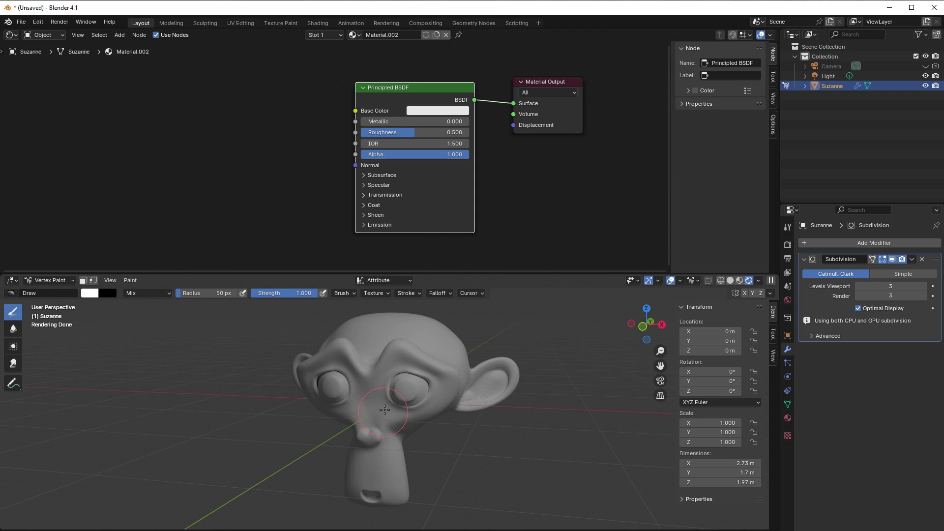
Show the mesh's colour attributes and rename the existing attribute to VertexColors.
{"action": "left_click", "coordinate": [787, 405]}
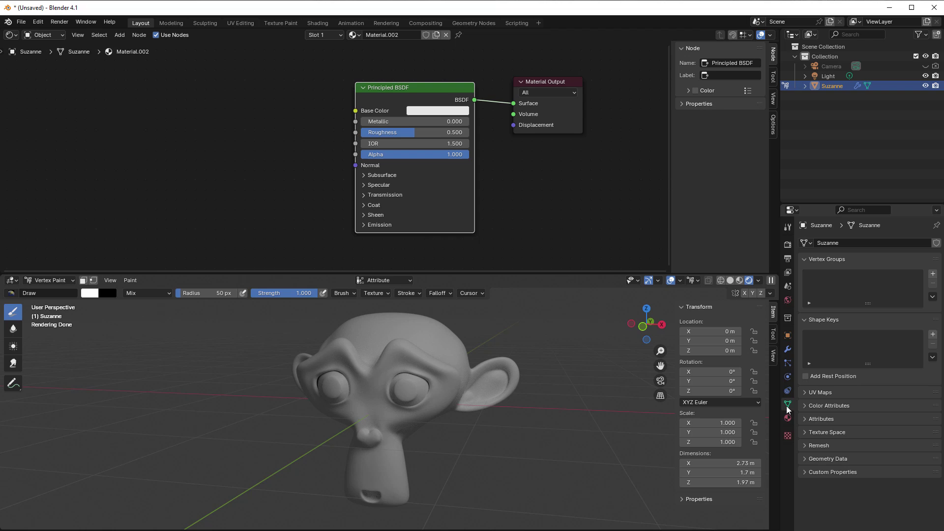
{"action": "left_click", "coordinate": [806, 405]}
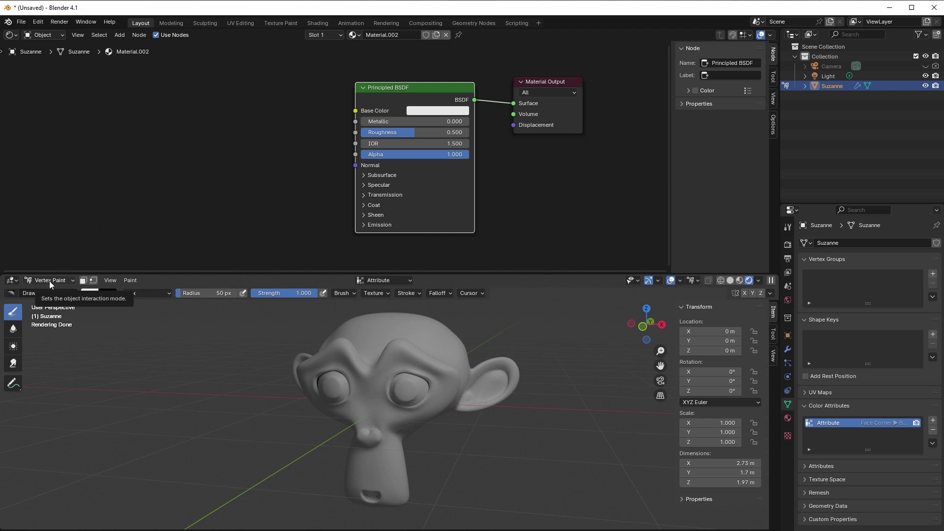
{"action": "double_click", "coordinate": [834, 423]}
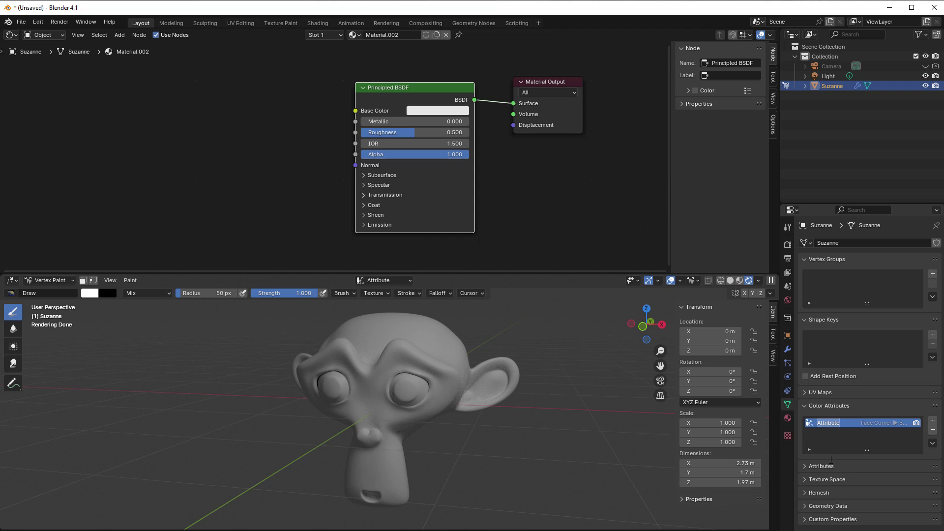
{"action": "type", "text": "Color"}
{"action": "key", "text": "BackSpace"}
{"action": "key", "text": "BackSpace"}
{"action": "key", "text": "BackSpace"}
{"action": "key", "text": "BackSpace"}
{"action": "key", "text": "BackSpace"}
{"action": "type", "text": "VertexColors"}
{"action": "key", "text": "Return"}
Set the brush colour to black and apply it to all of Suzanne's vertices with Set Vertex Colors.
{"action": "left_click", "coordinate": [91, 296]}
{"action": "left_click_drag", "start_coordinate": [180, 161], "coordinate": [180, 233]}
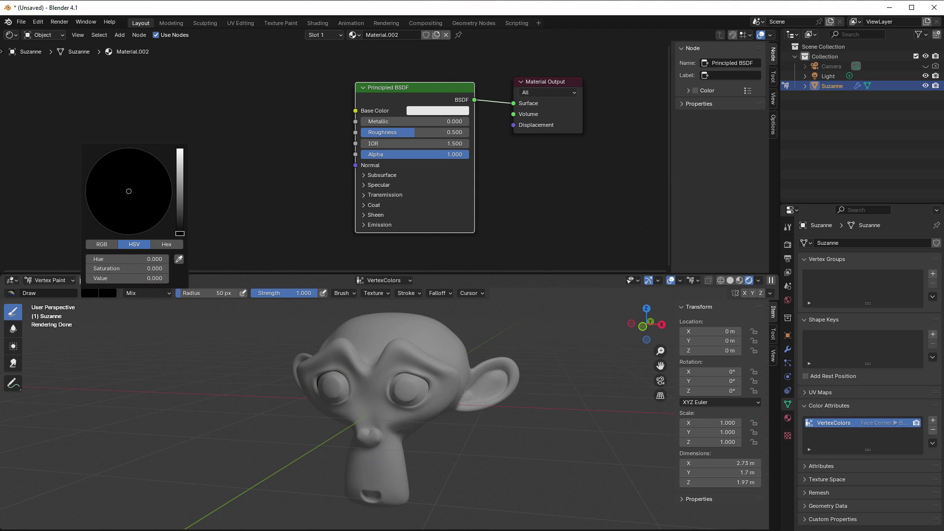
{"action": "left_click", "coordinate": [130, 280]}
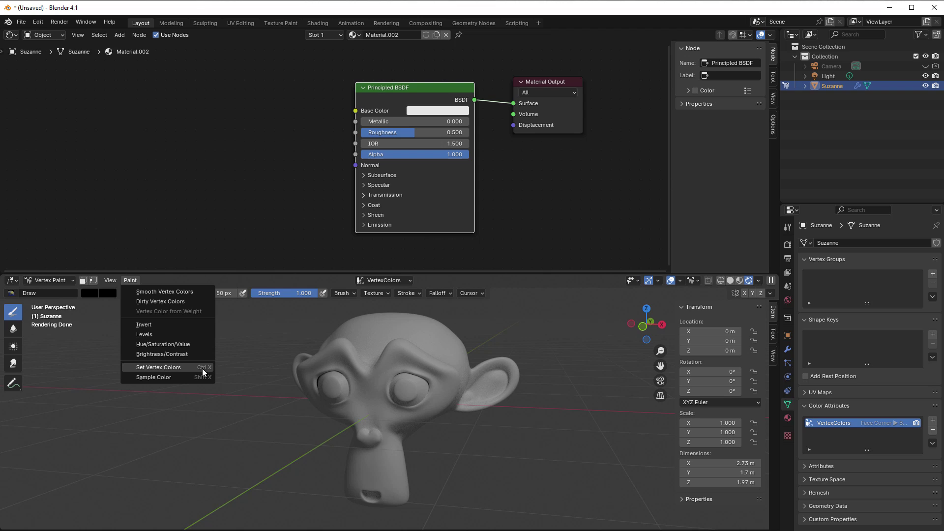
{"action": "left_click", "coordinate": [176, 367]}
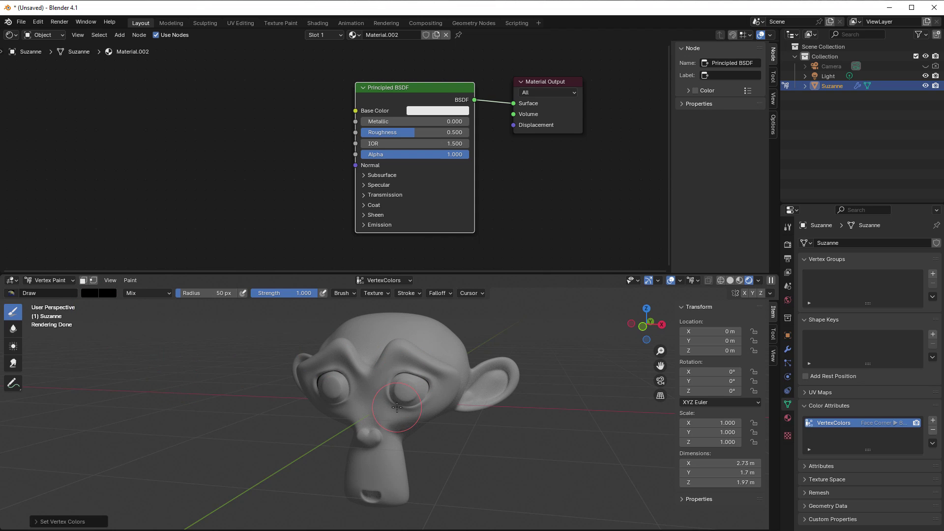
Compare the painted mesh in Solid and Rendered shading, and leave the viewport in Solid shading.
{"action": "left_click", "coordinate": [730, 280]}
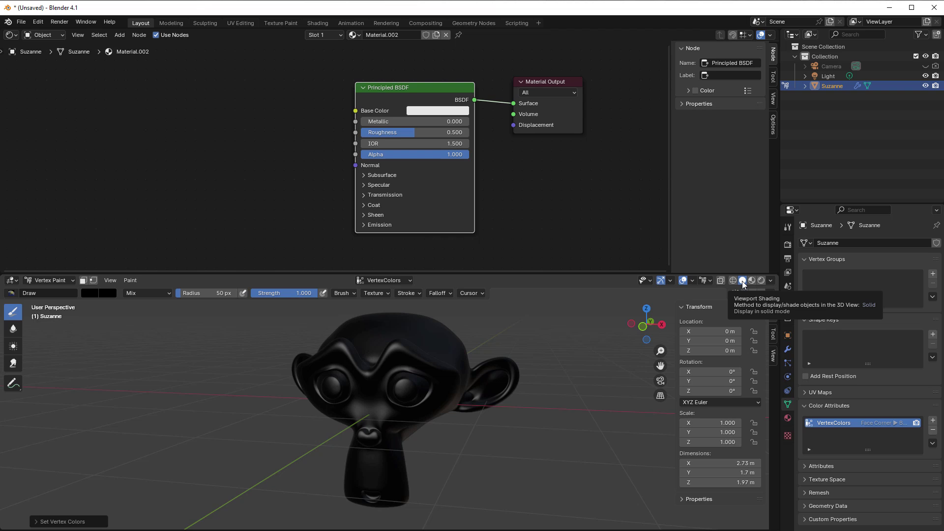
{"action": "left_click", "coordinate": [762, 281]}
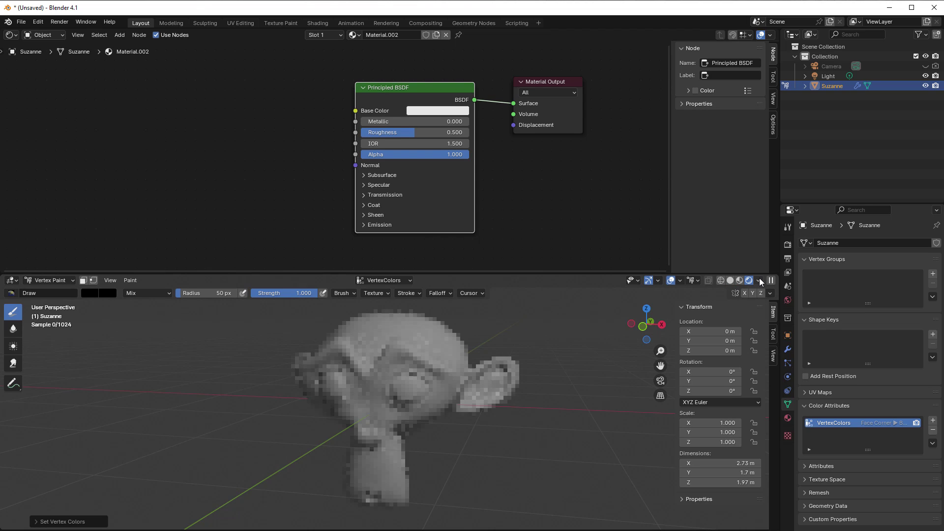
{"action": "left_click", "coordinate": [731, 280]}
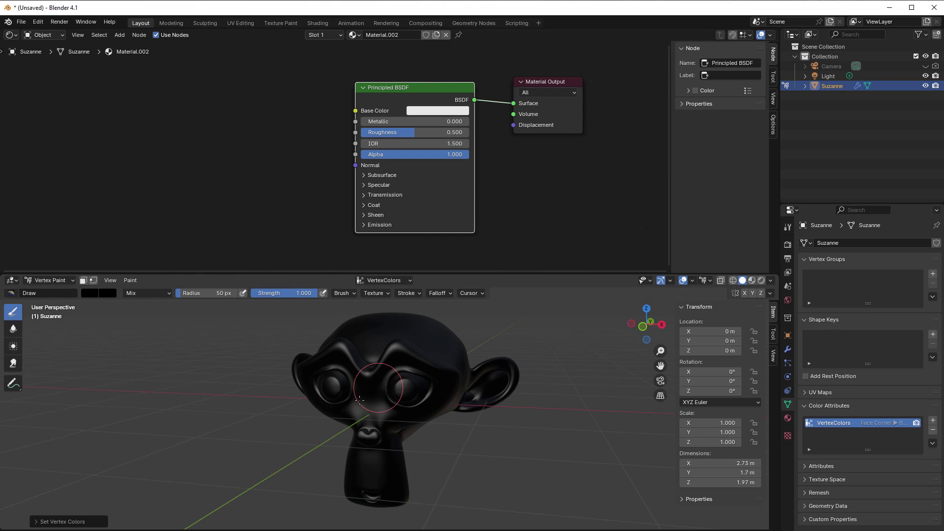
Set the brush colour to pure red (Red 1, Green 0, Blue 0) and paint both of Suzanne's eyeballs.
{"action": "middle_click_drag", "start_coordinate": [421, 430], "coordinate": [114, 342]}
{"action": "left_click", "coordinate": [91, 293]}
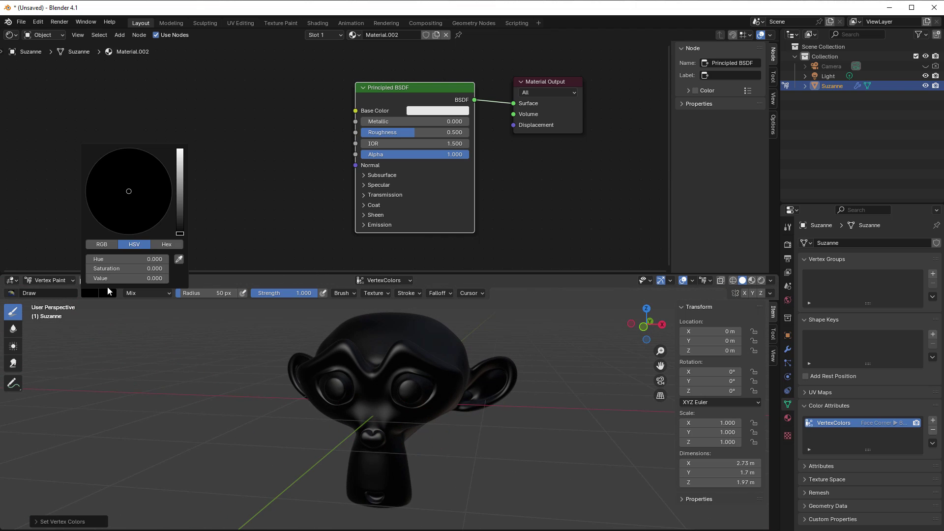
{"action": "left_click", "coordinate": [108, 244]}
{"action": "left_click_drag", "start_coordinate": [179, 234], "coordinate": [179, 155]}
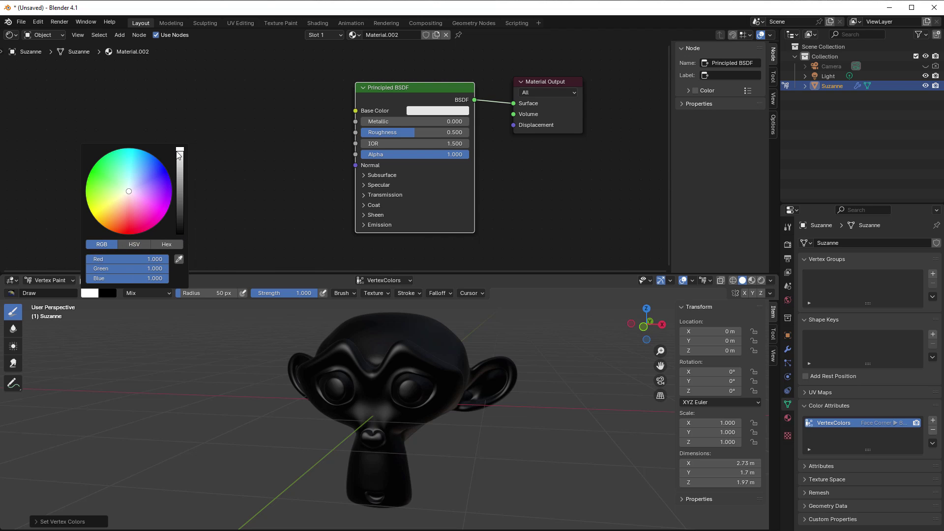
{"action": "mouse_move", "coordinate": [162, 268]}
{"action": "left_mouse_down"}
{"action": "mouse_move", "coordinate": [89, 268]}
{"action": "mouse_move", "coordinate": [105, 278]}
{"action": "mouse_move", "coordinate": [87, 278]}
{"action": "left_mouse_up"}
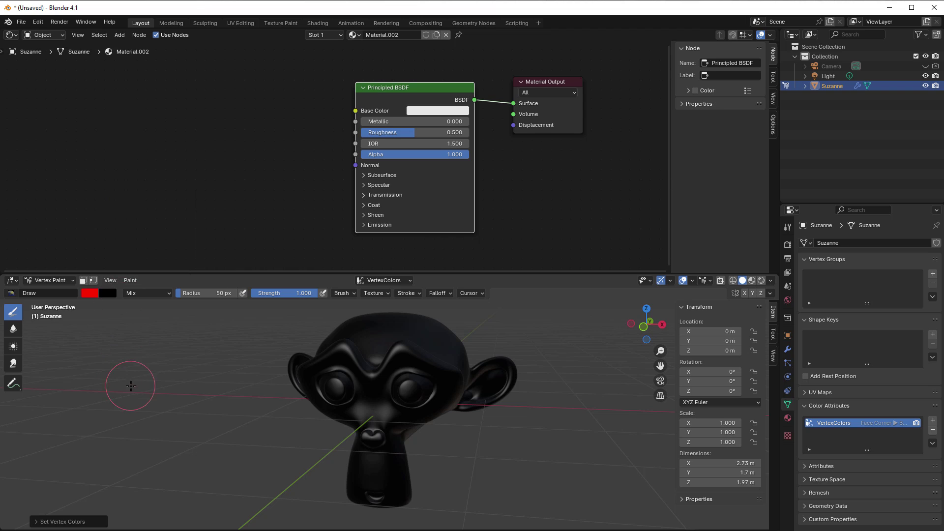
{"action": "scroll", "coordinate": [381, 427], "scroll_direction": "up", "scroll_amount": 6}
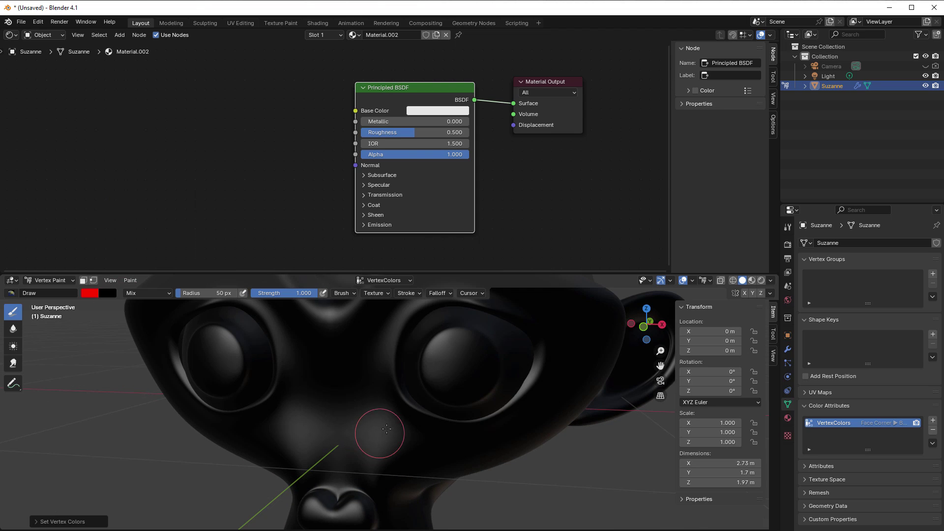
{"action": "mouse_move", "coordinate": [454, 370]}
{"action": "left_mouse_down"}
{"action": "mouse_move", "coordinate": [449, 351]}
{"action": "mouse_move", "coordinate": [460, 365]}
{"action": "left_mouse_up"}
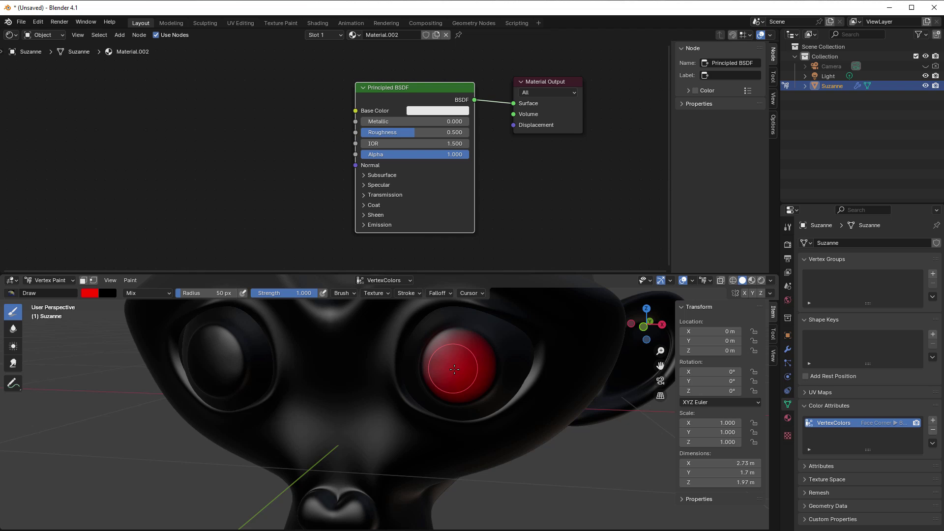
{"action": "scroll", "coordinate": [243, 382], "scroll_direction": "up", "scroll_amount": 1}
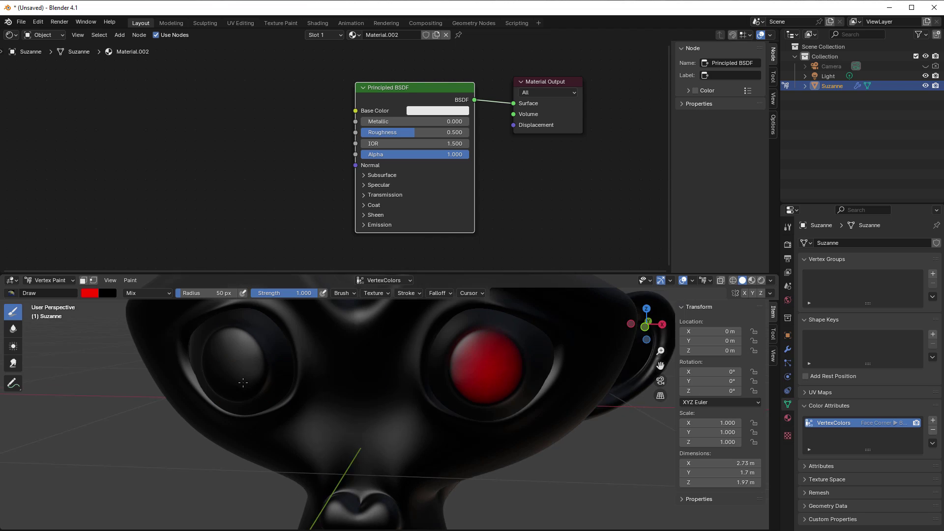
{"action": "middle_click_drag", "start_coordinate": [243, 382], "coordinate": [280, 339]}
{"action": "mouse_move", "coordinate": [280, 340]}
{"action": "left_mouse_down"}
{"action": "mouse_move", "coordinate": [285, 374]}
{"action": "mouse_move", "coordinate": [295, 364]}
{"action": "left_mouse_up"}
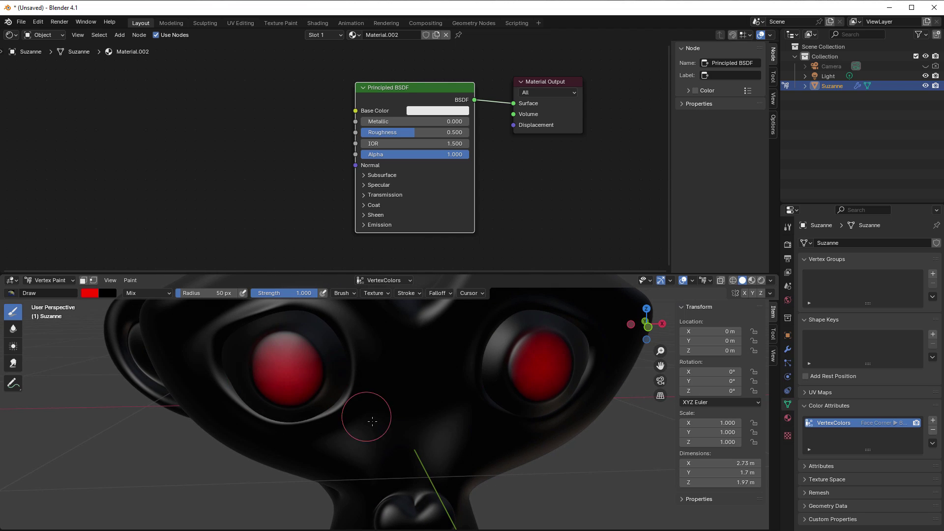
Paint the tip of Suzanne's nose red.
{"action": "scroll", "coordinate": [372, 421], "scroll_direction": "down", "scroll_amount": 2}
{"action": "middle_click_drag", "start_coordinate": [376, 433], "coordinate": [372, 417]}
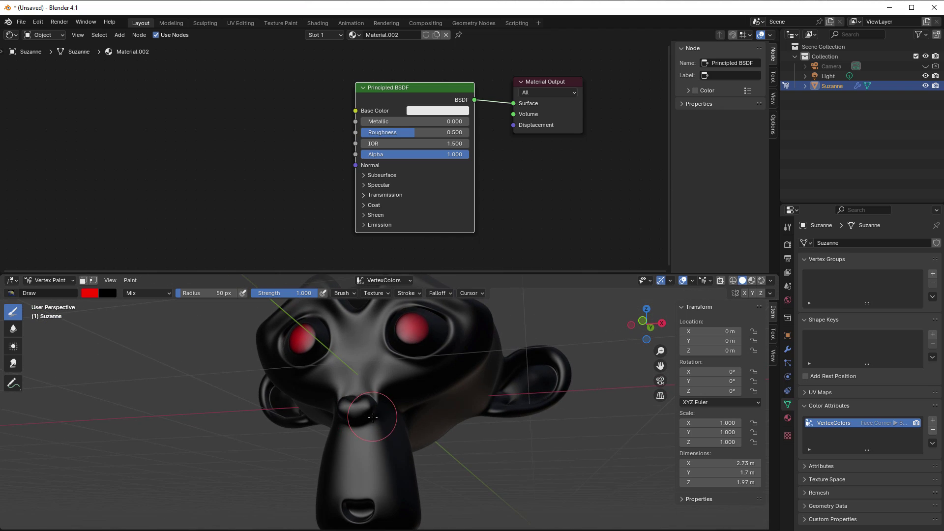
{"action": "scroll", "coordinate": [373, 418], "scroll_direction": "up", "scroll_amount": 2}
{"action": "mouse_move", "coordinate": [300, 408]}
{"action": "left_mouse_down"}
{"action": "mouse_move", "coordinate": [334, 418]}
{"action": "mouse_move", "coordinate": [311, 417]}
{"action": "left_mouse_up"}
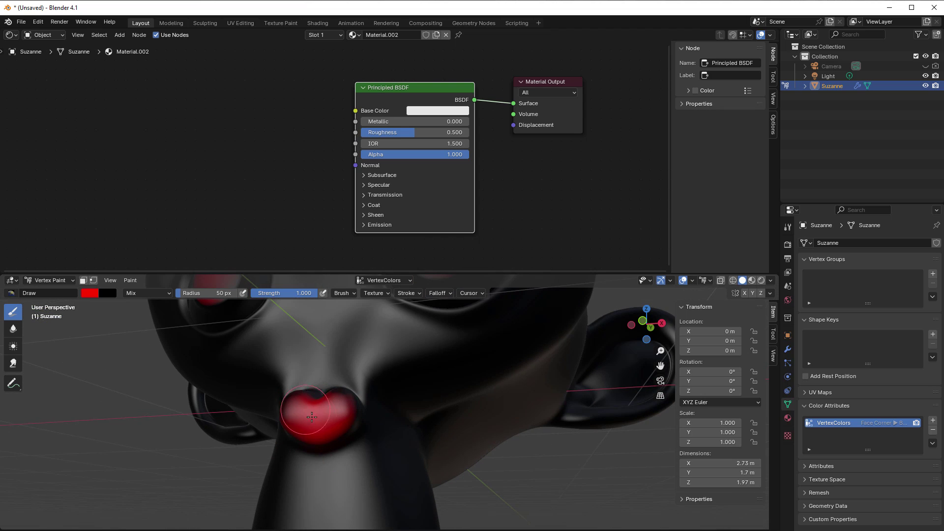
{"action": "scroll", "coordinate": [325, 442], "scroll_direction": "down", "scroll_amount": 5}
{"action": "scroll", "coordinate": [328, 452], "scroll_direction": "up", "scroll_amount": 2}
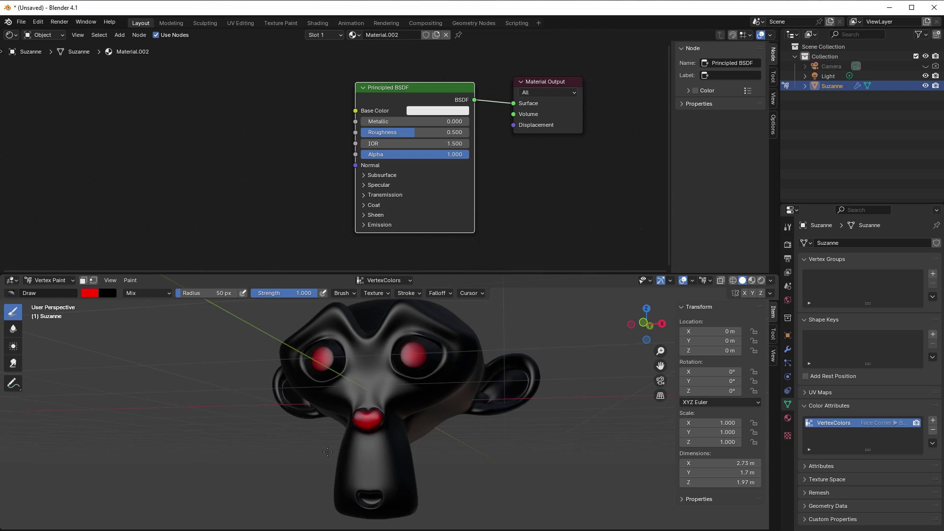
Paint Suzanne's mouth at the lower end of the face red.
{"action": "middle_click_drag", "start_coordinate": [328, 452], "coordinate": [345, 418]}
{"action": "scroll", "coordinate": [352, 492], "scroll_direction": "up", "scroll_amount": 2}
{"action": "mouse_move", "coordinate": [359, 491]}
{"action": "left_mouse_down"}
{"action": "mouse_move", "coordinate": [345, 499]}
{"action": "mouse_move", "coordinate": [357, 496]}
{"action": "left_mouse_up"}
{"action": "scroll", "coordinate": [357, 495], "scroll_direction": "down", "scroll_amount": 3}
{"action": "middle_click_drag", "start_coordinate": [357, 496], "coordinate": [268, 496]}
{"action": "scroll", "coordinate": [267, 495], "scroll_direction": "up", "scroll_amount": 3}
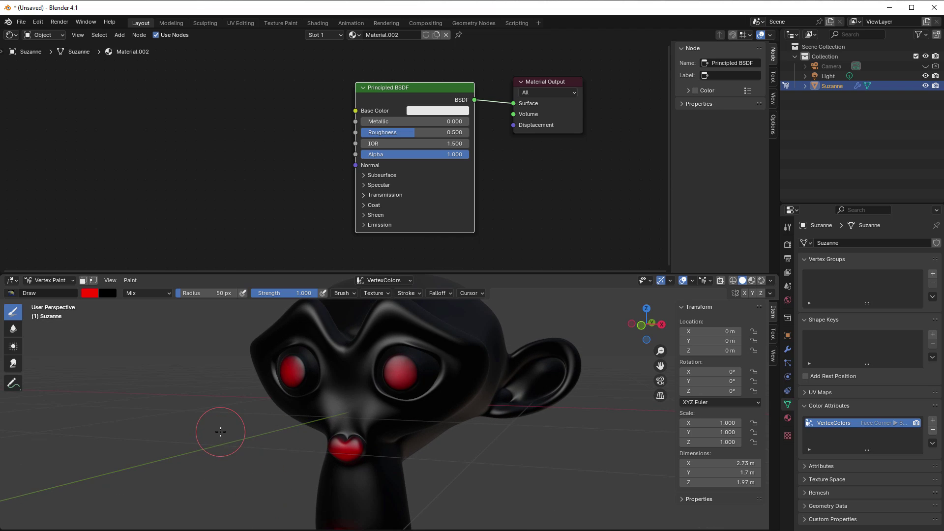
{"action": "scroll", "coordinate": [220, 432], "scroll_direction": "down", "scroll_amount": 2}
Set the brush colour to pure blue and paint the inside of Suzanne's left ear.
{"action": "left_click", "coordinate": [89, 294]}
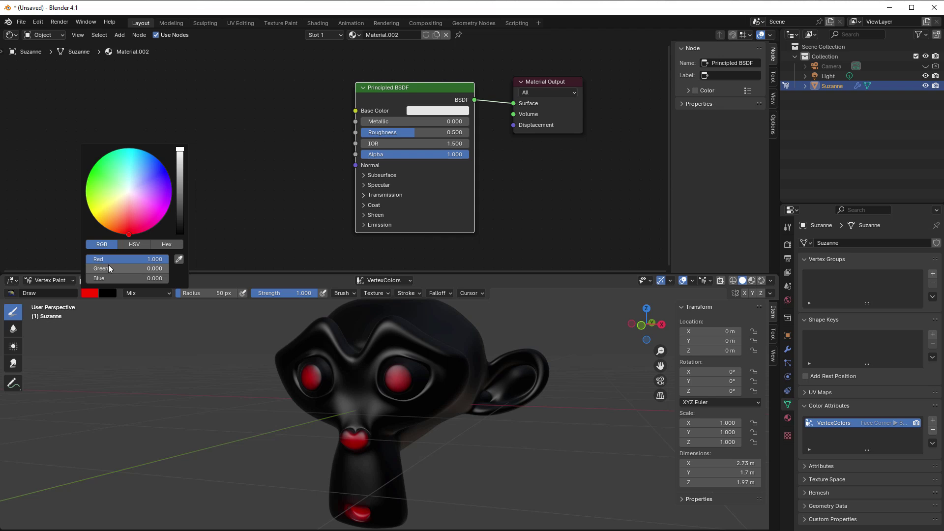
{"action": "mouse_move", "coordinate": [99, 277]}
{"action": "left_mouse_down"}
{"action": "mouse_move", "coordinate": [162, 278]}
{"action": "mouse_move", "coordinate": [118, 260]}
{"action": "mouse_move", "coordinate": [84, 260]}
{"action": "left_mouse_up"}
{"action": "scroll", "coordinate": [540, 409], "scroll_direction": "up", "scroll_amount": 2}
{"action": "mouse_move", "coordinate": [541, 393]}
{"action": "left_mouse_down"}
{"action": "mouse_move", "coordinate": [585, 364]}
{"action": "mouse_move", "coordinate": [543, 388]}
{"action": "left_mouse_up"}
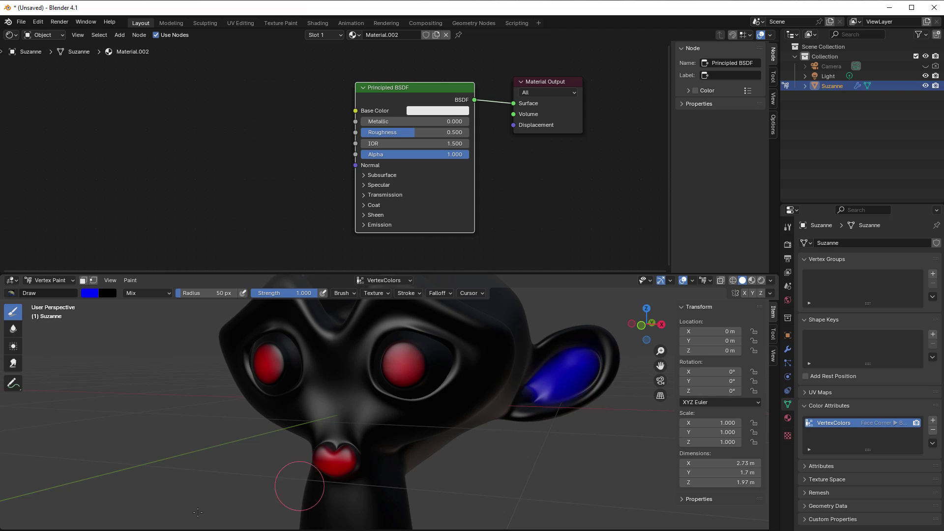
Paint the inside of Suzanne's right ear blue to match the other ear.
{"action": "scroll", "coordinate": [126, 497], "scroll_direction": "down", "scroll_amount": 3}
{"action": "middle_click_drag", "start_coordinate": [126, 489], "coordinate": [181, 472]}
{"action": "scroll", "coordinate": [181, 472], "scroll_direction": "up", "scroll_amount": 3}
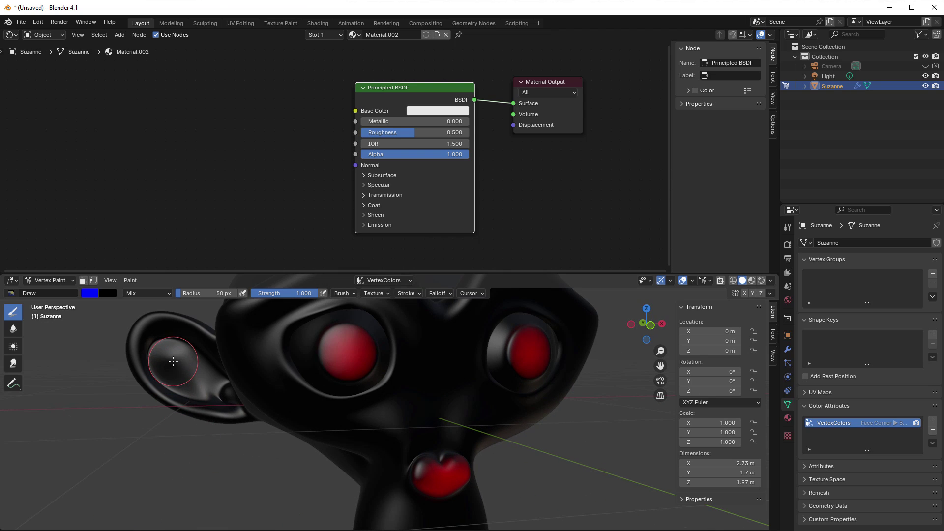
{"action": "mouse_move", "coordinate": [177, 367]}
{"action": "left_mouse_down"}
{"action": "mouse_move", "coordinate": [205, 383]}
{"action": "mouse_move", "coordinate": [195, 390]}
{"action": "mouse_move", "coordinate": [162, 361]}
{"action": "mouse_move", "coordinate": [202, 384]}
{"action": "mouse_move", "coordinate": [164, 354]}
{"action": "mouse_move", "coordinate": [216, 425]}
{"action": "left_mouse_up"}
{"action": "scroll", "coordinate": [216, 425], "scroll_direction": "down", "scroll_amount": 2}
{"action": "scroll", "coordinate": [216, 425], "scroll_direction": "down", "scroll_amount": 2}
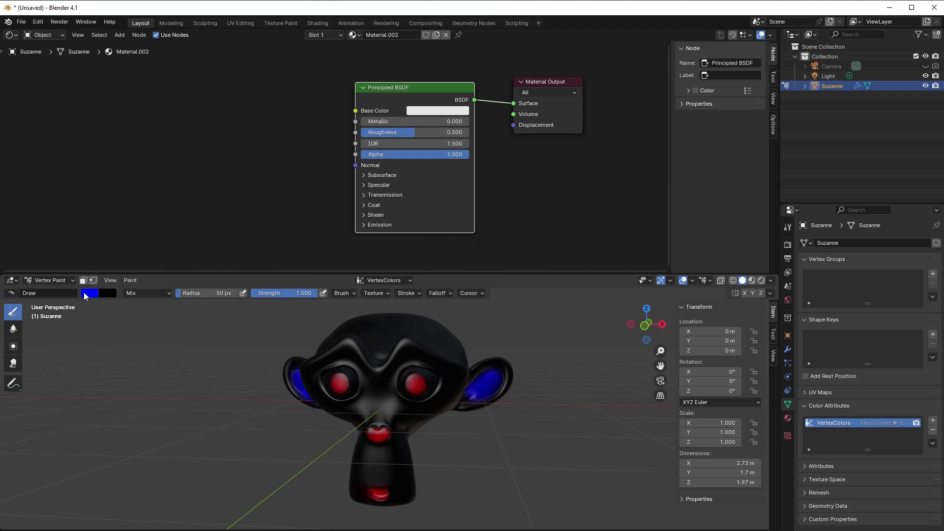
Return Suzanne to Object Mode and set the viewport to Rendered shading.
{"action": "left_click", "coordinate": [86, 293]}
{"action": "left_click", "coordinate": [46, 281]}
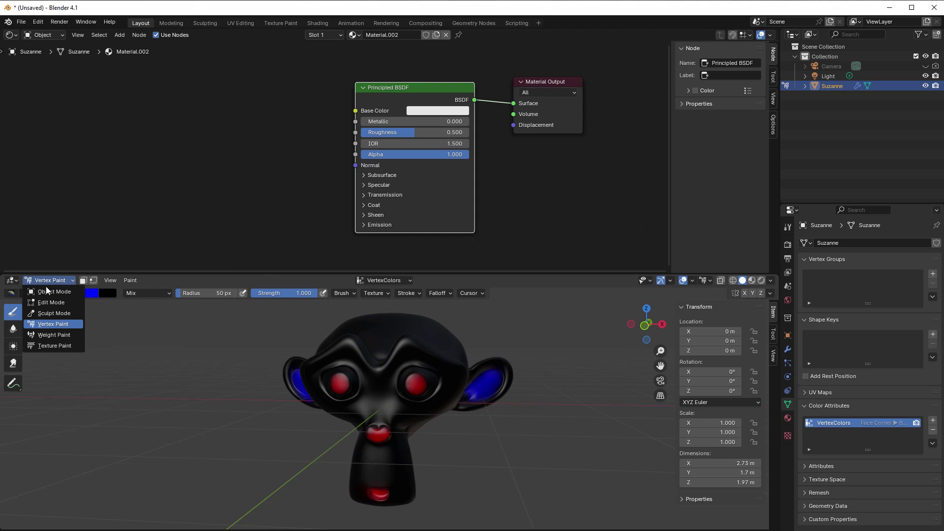
{"action": "left_click", "coordinate": [47, 292]}
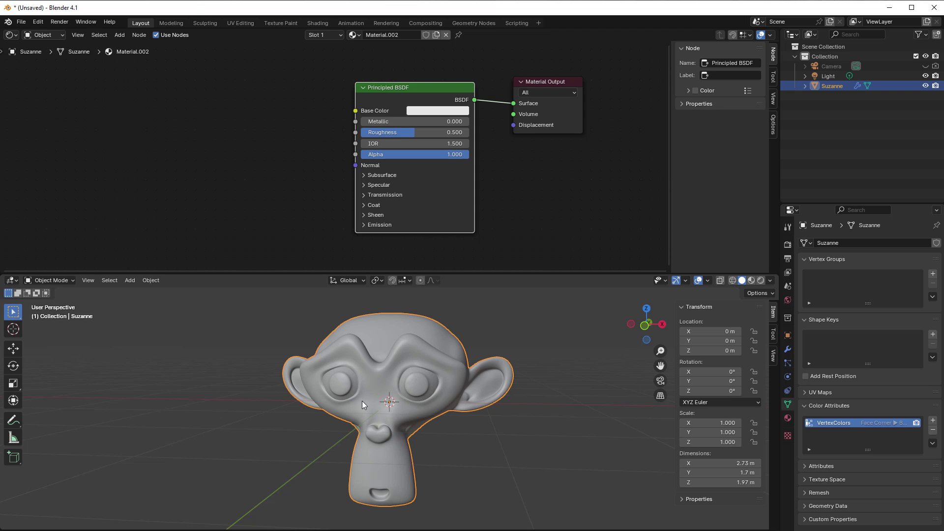
{"action": "left_click", "coordinate": [762, 280]}
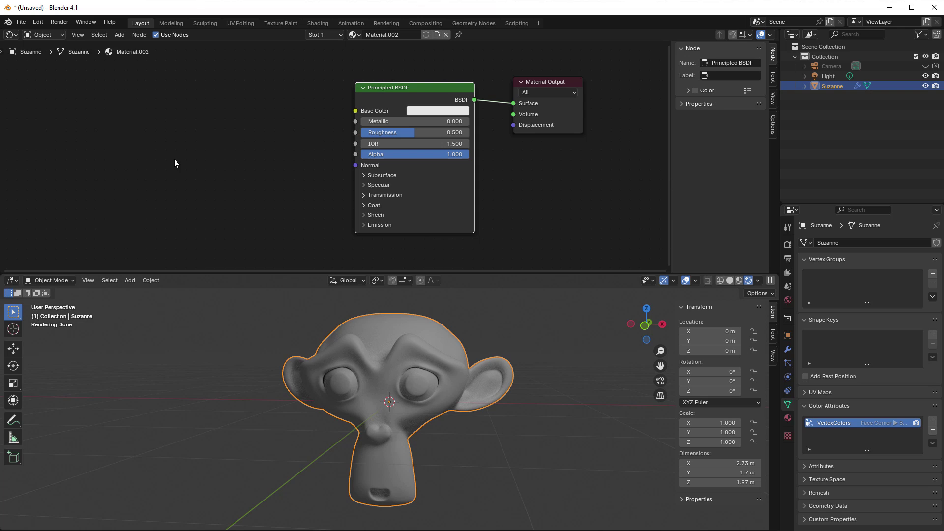
Add an Attribute node to Material.002, placed before the Principled BSDF node.
{"action": "key", "text": "shift+a"}
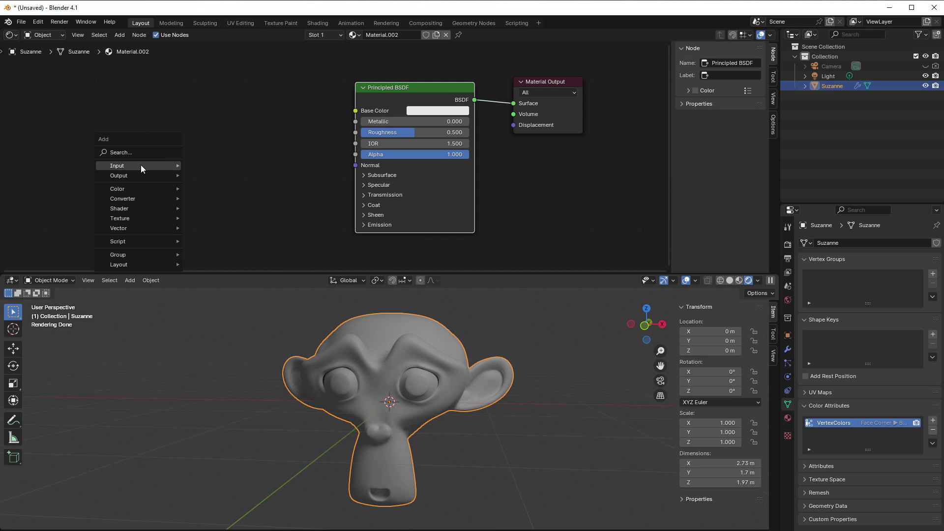
{"action": "mouse_move", "coordinate": [141, 164]}
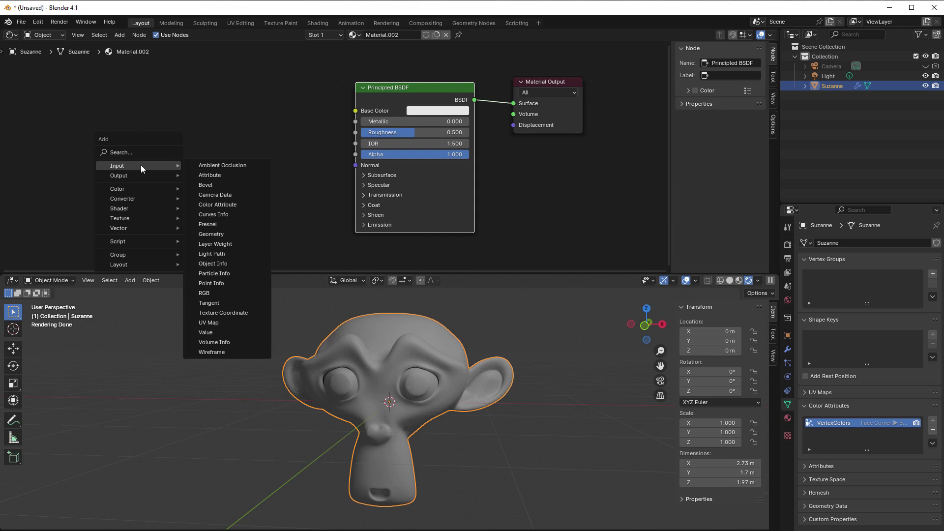
{"action": "left_click", "coordinate": [232, 174]}
{"action": "left_click", "coordinate": [181, 172]}
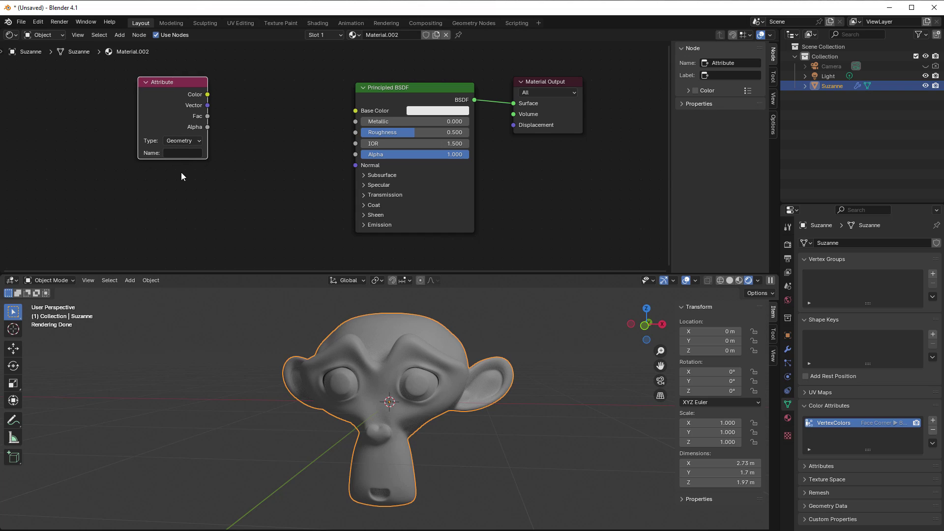
Add a Color Attribute node below the Attribute node and set its colour attribute to VertexColors.
{"action": "left_click", "coordinate": [195, 201]}
{"action": "key", "text": "shift+a"}
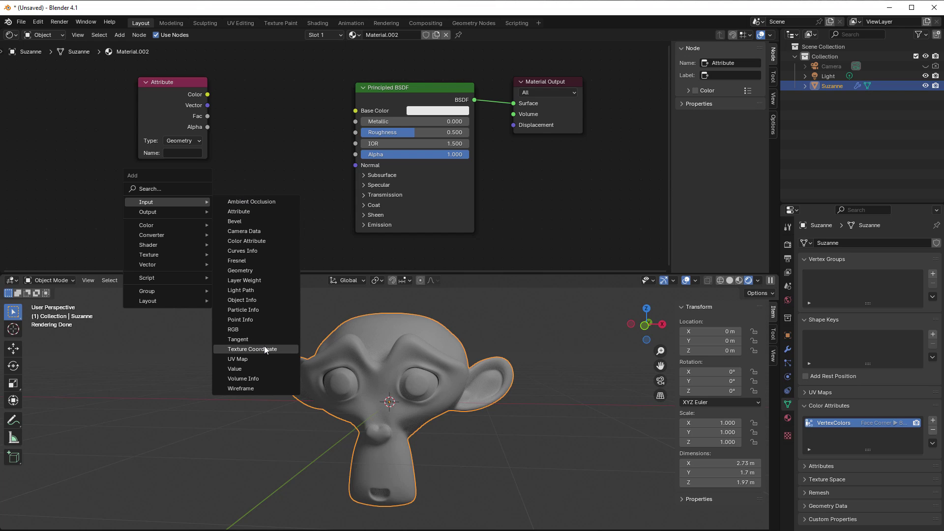
{"action": "left_click", "coordinate": [248, 241]}
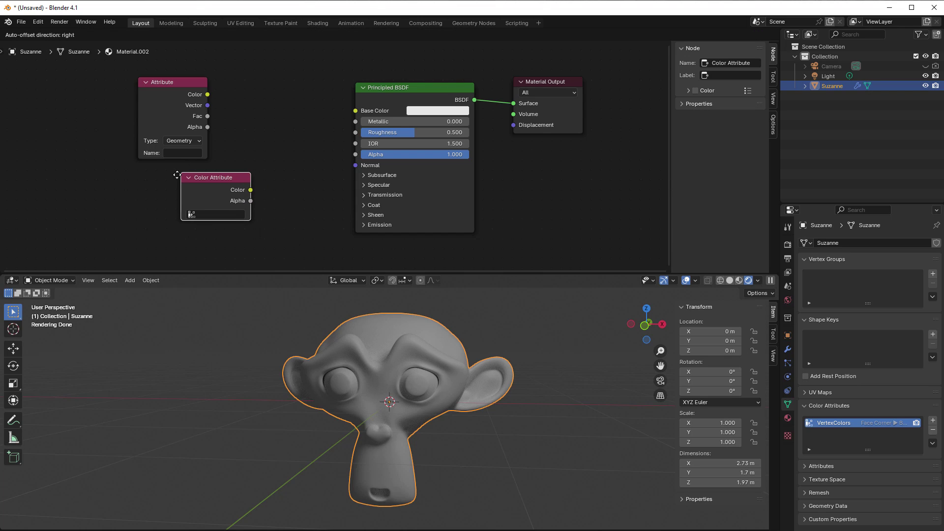
{"action": "left_click", "coordinate": [231, 184]}
{"action": "scroll", "coordinate": [231, 184], "scroll_direction": "up", "scroll_amount": 2}
{"action": "middle_click_drag", "start_coordinate": [231, 184], "coordinate": [305, 180]}
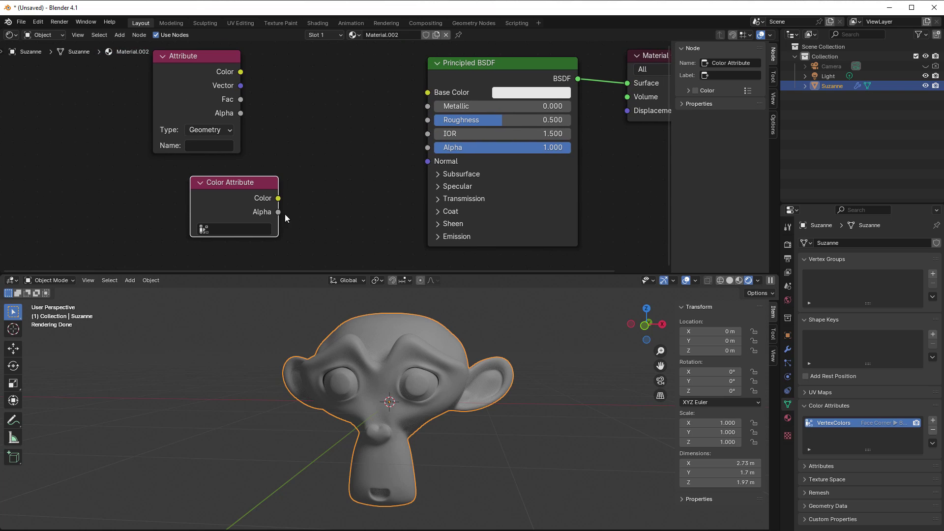
{"action": "left_click", "coordinate": [209, 230]}
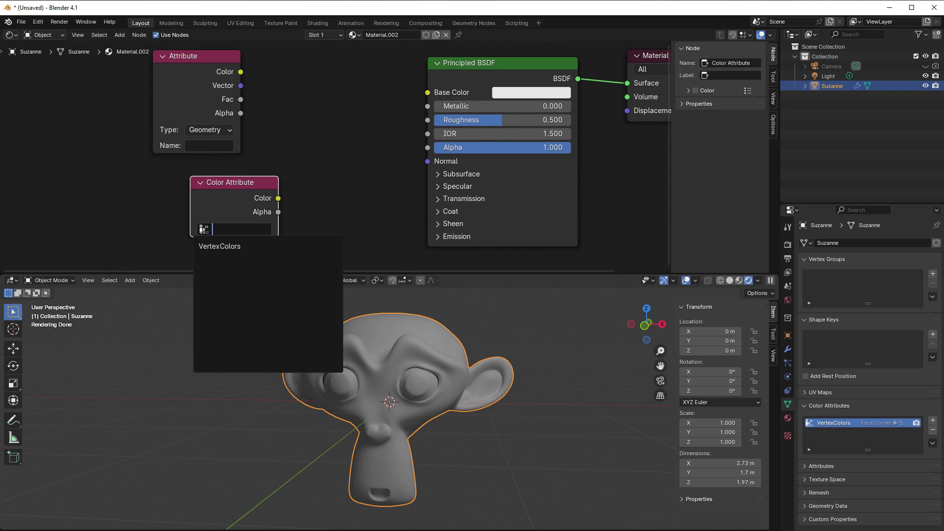
{"action": "left_click", "coordinate": [229, 245]}
Set the Attribute node's name to VertexColors and link its Color output to the Principled BSDF's Base Color.
{"action": "left_click", "coordinate": [196, 146]}
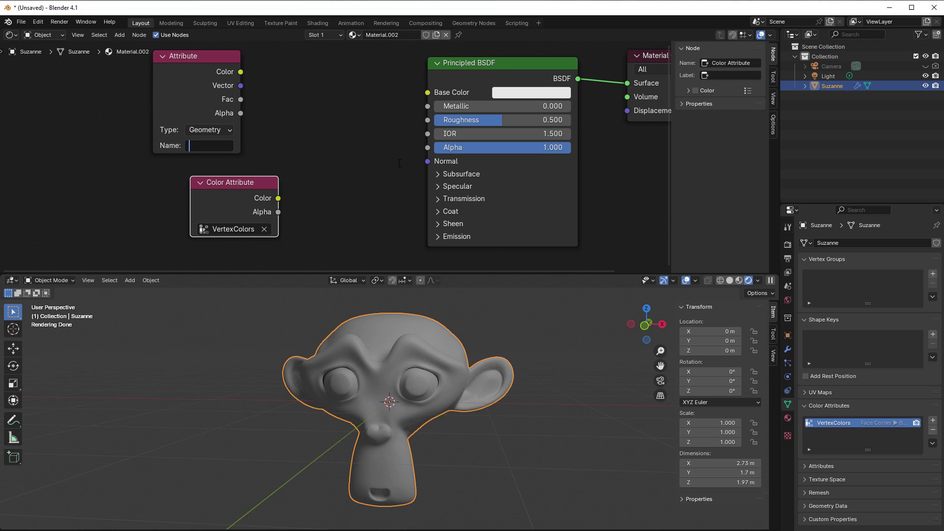
{"action": "type", "text": "VertexColors"}
{"action": "key", "text": "Return"}
{"action": "left_click_drag", "start_coordinate": [241, 72], "coordinate": [428, 93]}
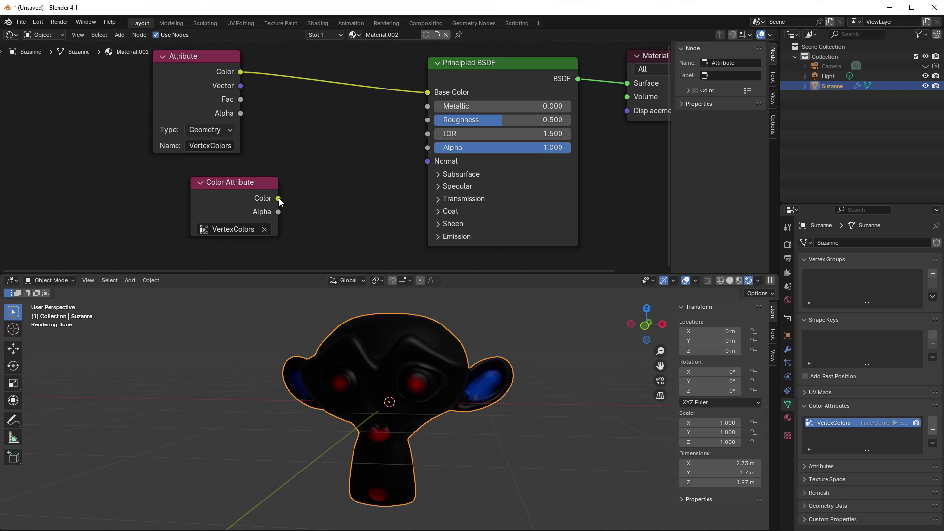
Clear the Base Color link and feed the Color Attribute node's Color output into a new Separate Color node.
{"action": "left_click_drag", "start_coordinate": [278, 198], "coordinate": [384, 113]}
{"action": "left_click_drag", "start_coordinate": [247, 189], "coordinate": [255, 216]}
{"action": "type", "text": "separt"}
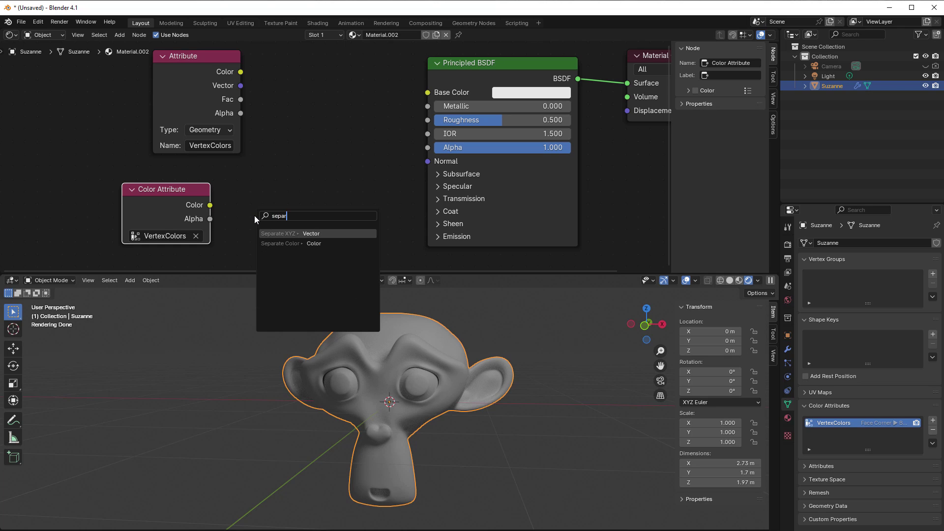
{"action": "left_click", "coordinate": [289, 243]}
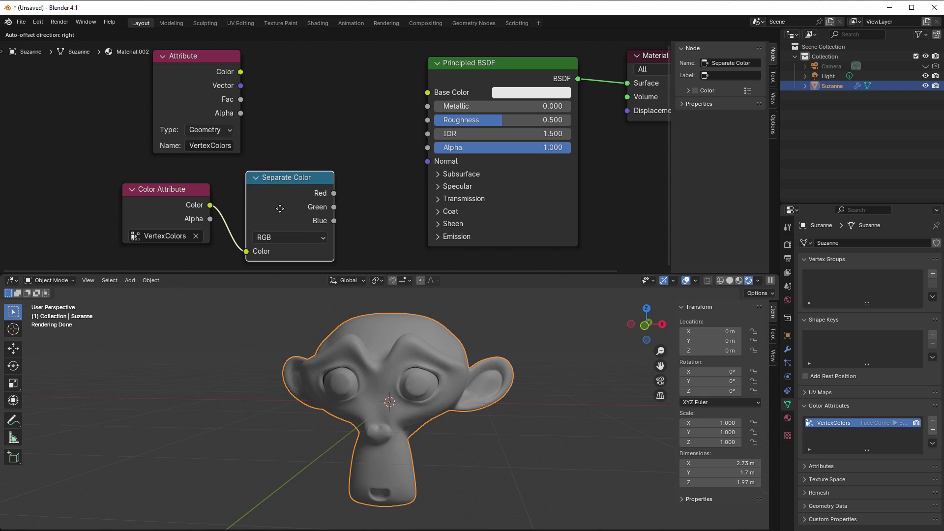
{"action": "left_click", "coordinate": [287, 199]}
Space out the Color Attribute node, link Separate Color's Red output to Base Color, and replace that link with the Blue output.
{"action": "left_click_drag", "start_coordinate": [180, 190], "coordinate": [144, 194]}
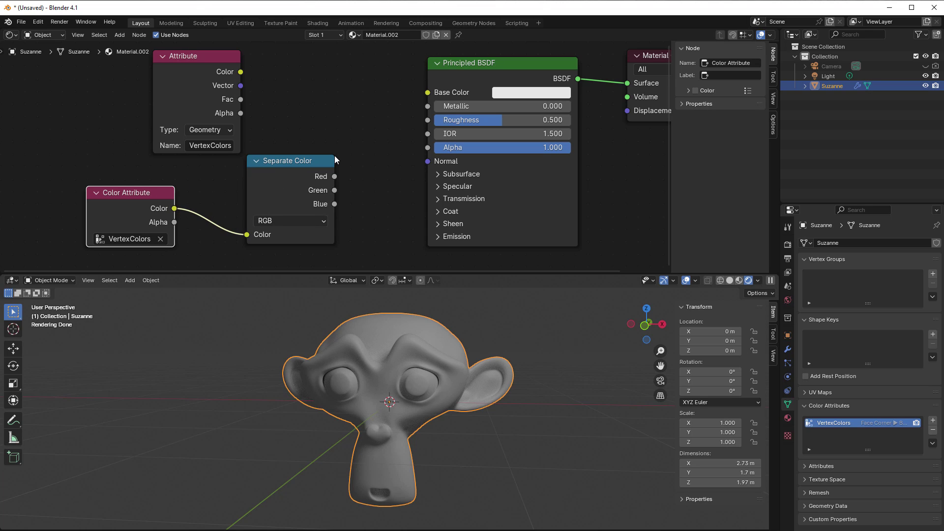
{"action": "left_click_drag", "start_coordinate": [337, 173], "coordinate": [423, 93]}
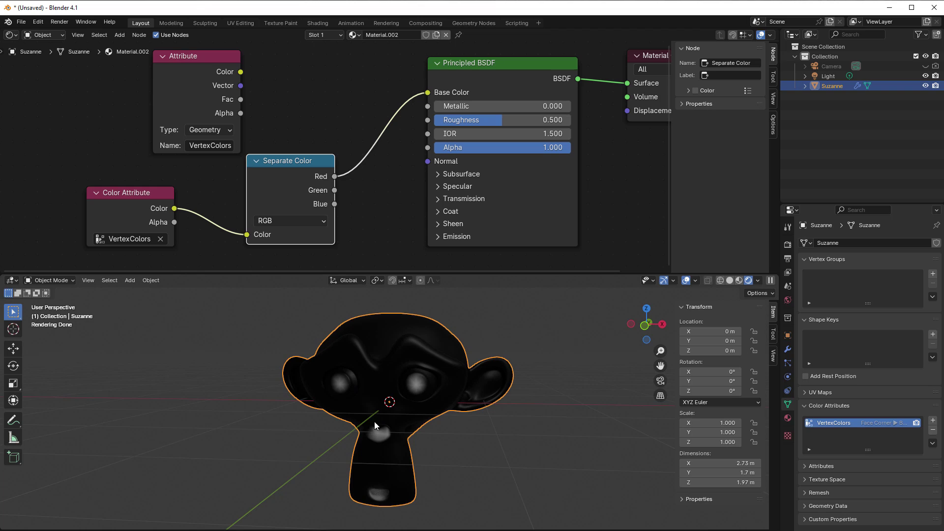
{"action": "left_click_drag", "start_coordinate": [299, 181], "coordinate": [427, 93]}
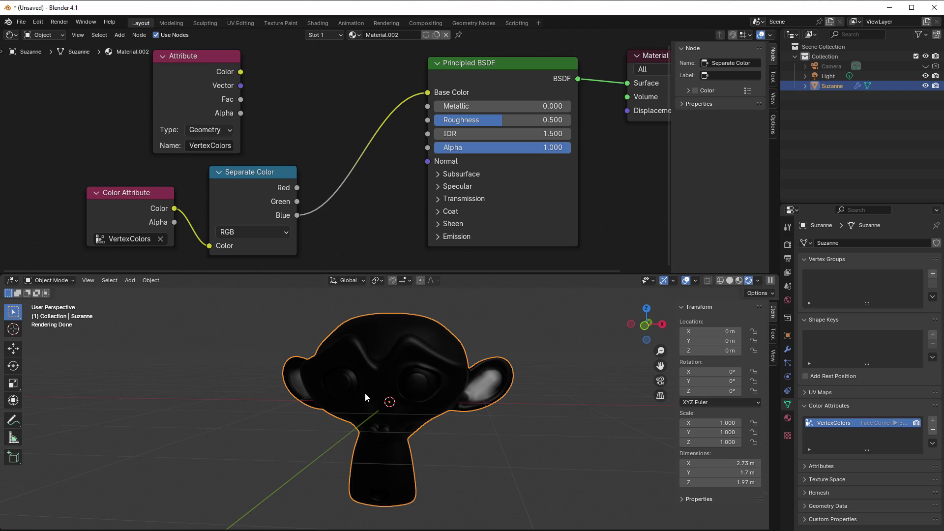
Switch Suzanne to Vertex Paint mode and paint blue over her eyes, nose and the middle of her chin.
{"action": "left_click", "coordinate": [48, 280]}
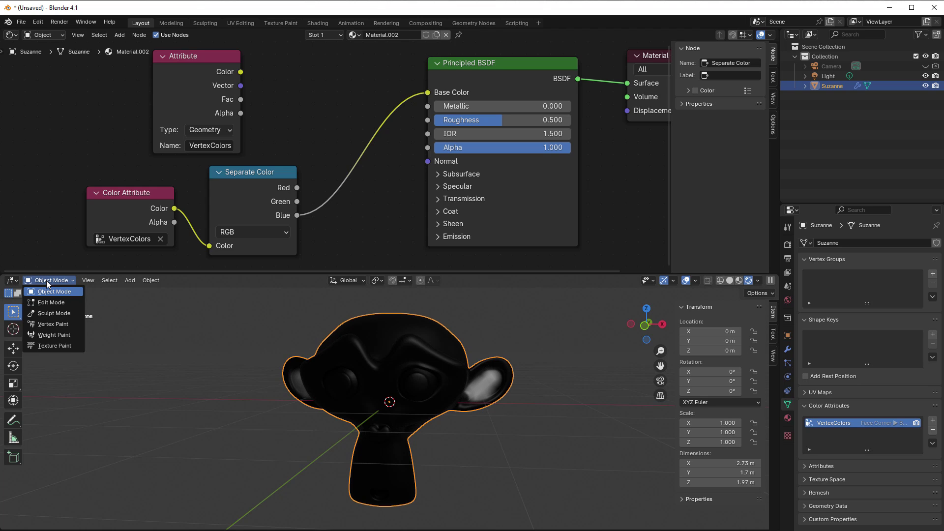
{"action": "left_click", "coordinate": [52, 324]}
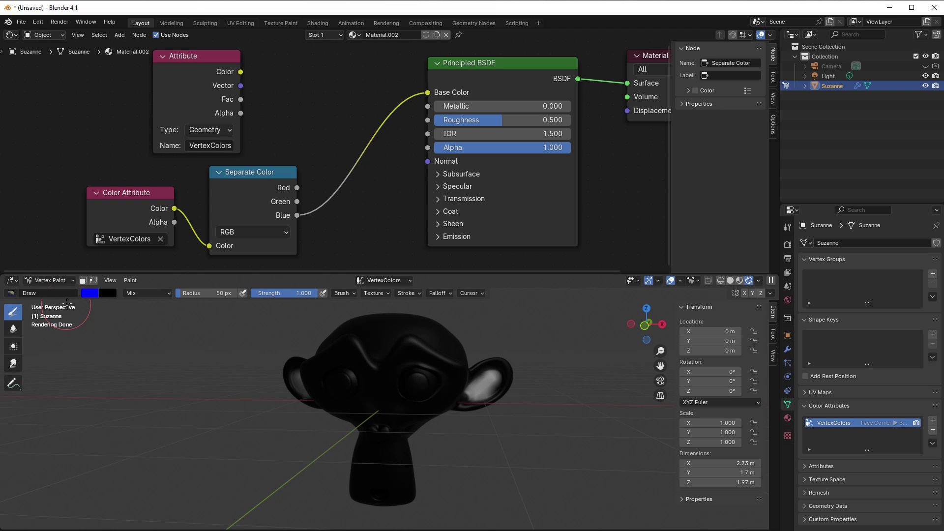
{"action": "mouse_move", "coordinate": [369, 467]}
{"action": "left_mouse_down"}
{"action": "mouse_move", "coordinate": [384, 472]}
{"action": "mouse_move", "coordinate": [383, 408]}
{"action": "mouse_move", "coordinate": [411, 391]}
{"action": "mouse_move", "coordinate": [337, 382]}
{"action": "mouse_move", "coordinate": [425, 381]}
{"action": "mouse_move", "coordinate": [401, 372]}
{"action": "left_mouse_up"}
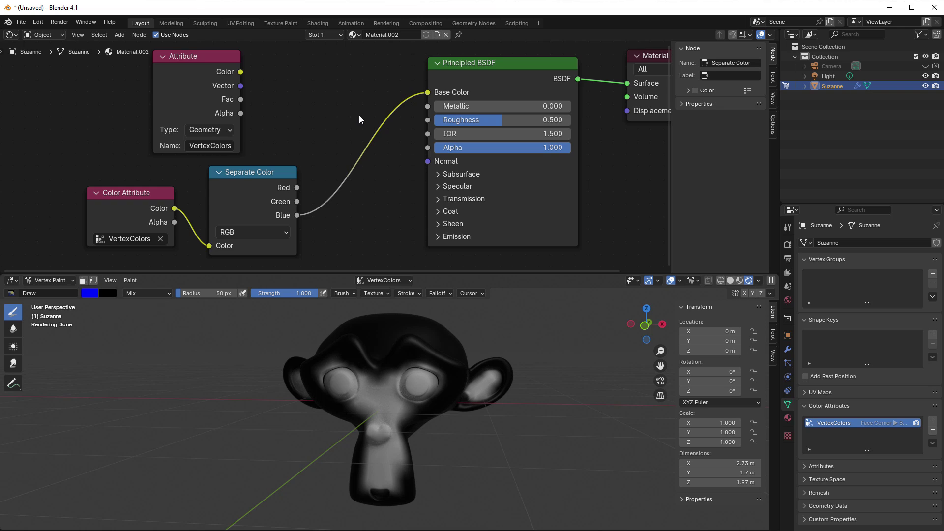
Rearrange the nodes with Separate Color closer to the Principled BSDF, Color Attribute before it, and Attribute set apart above them.
{"action": "scroll", "coordinate": [372, 133], "scroll_direction": "down", "scroll_amount": 1}
{"action": "middle_click_drag", "start_coordinate": [152, 172], "coordinate": [155, 200]}
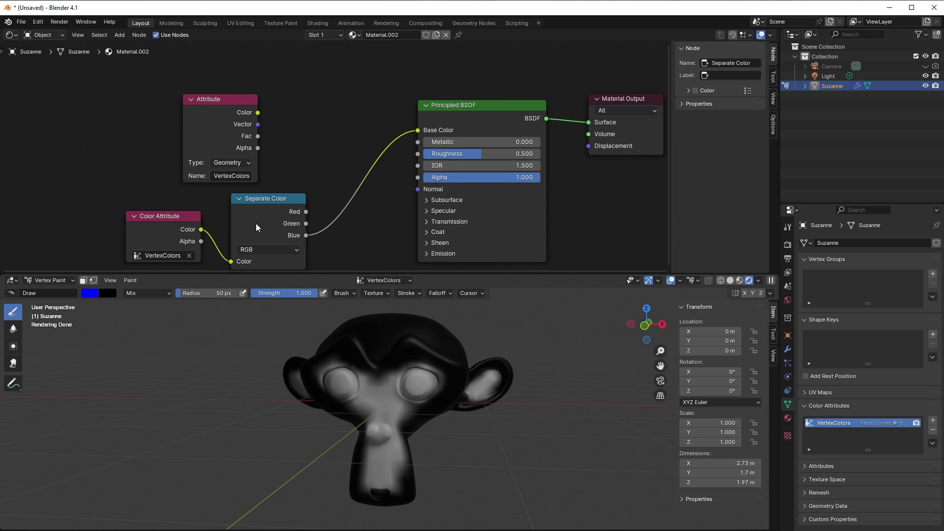
{"action": "left_click_drag", "start_coordinate": [254, 223], "coordinate": [307, 170]}
{"action": "left_click_drag", "start_coordinate": [141, 220], "coordinate": [178, 209]}
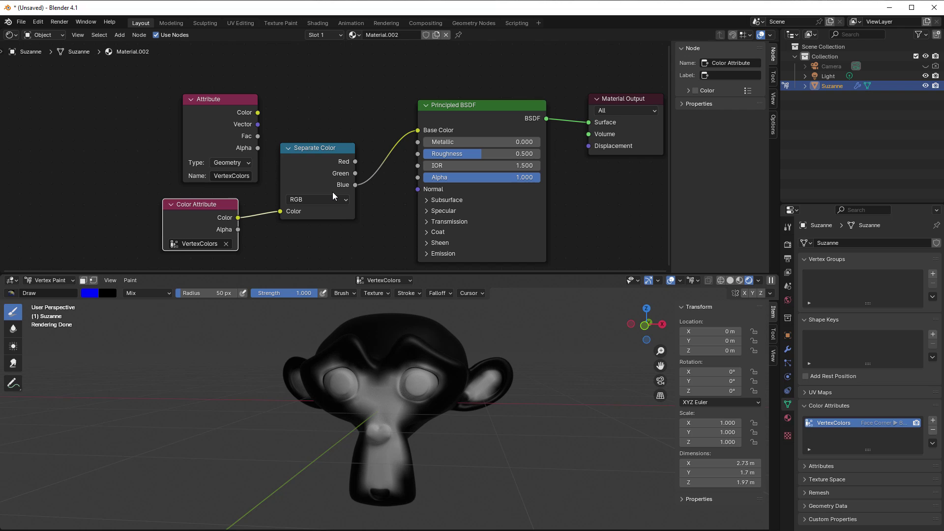
{"action": "left_click_drag", "start_coordinate": [218, 122], "coordinate": [141, 107]}
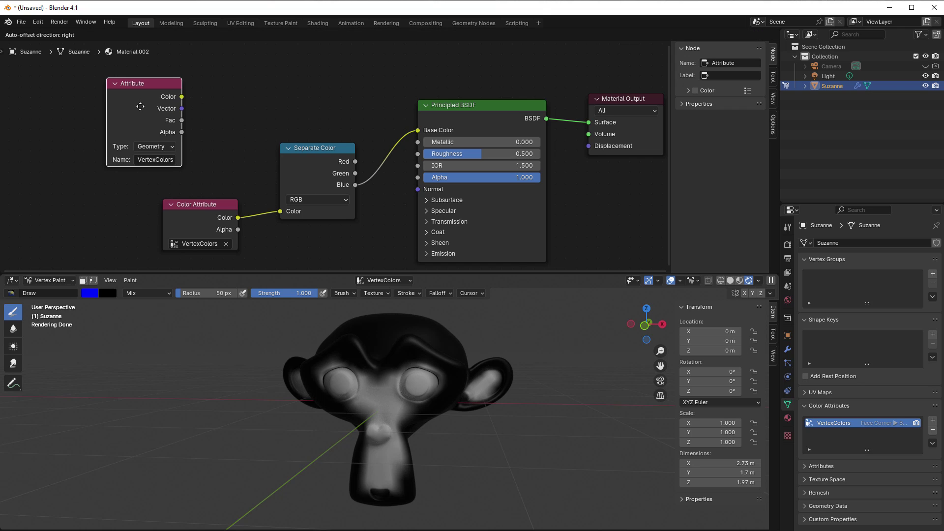